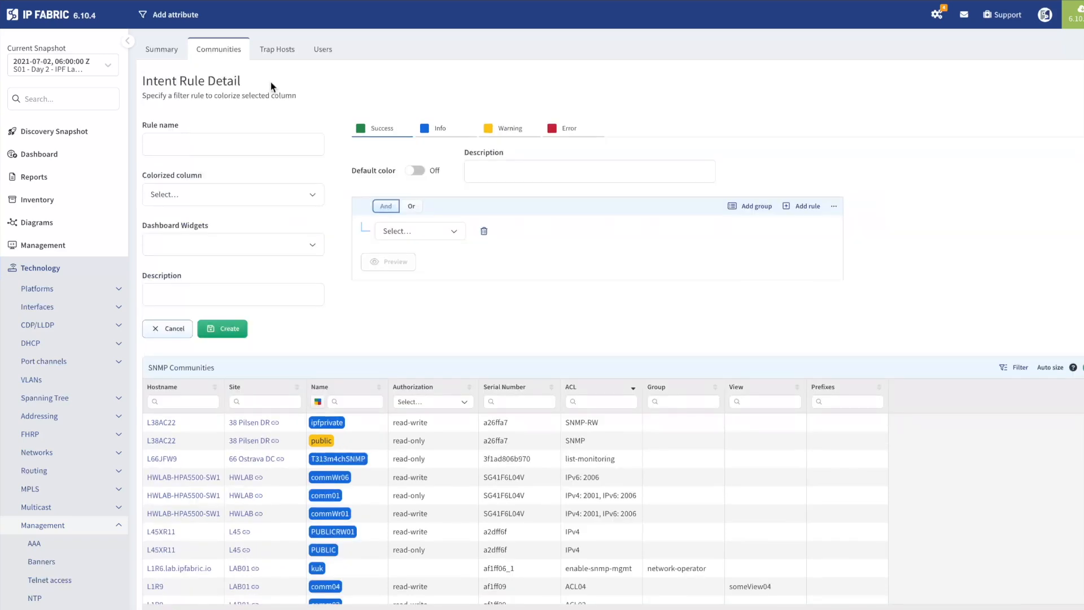
- Name the intent rule "SNMP Communities ACL" and set ACL as its colorized column
click(266, 139)
click(278, 167)
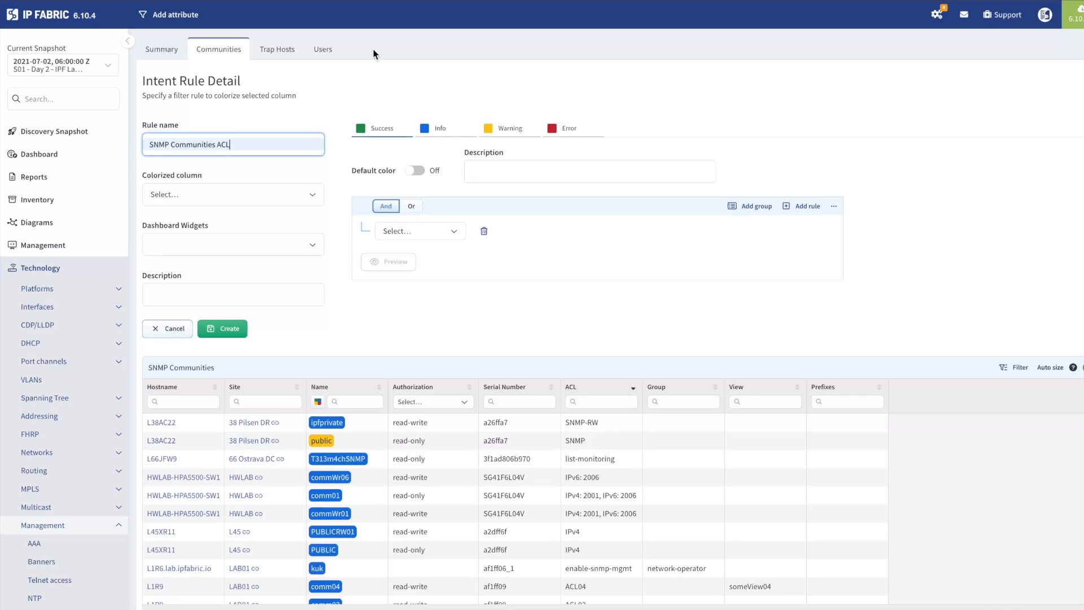
click(318, 195)
scroll(291, 253, down, 3)
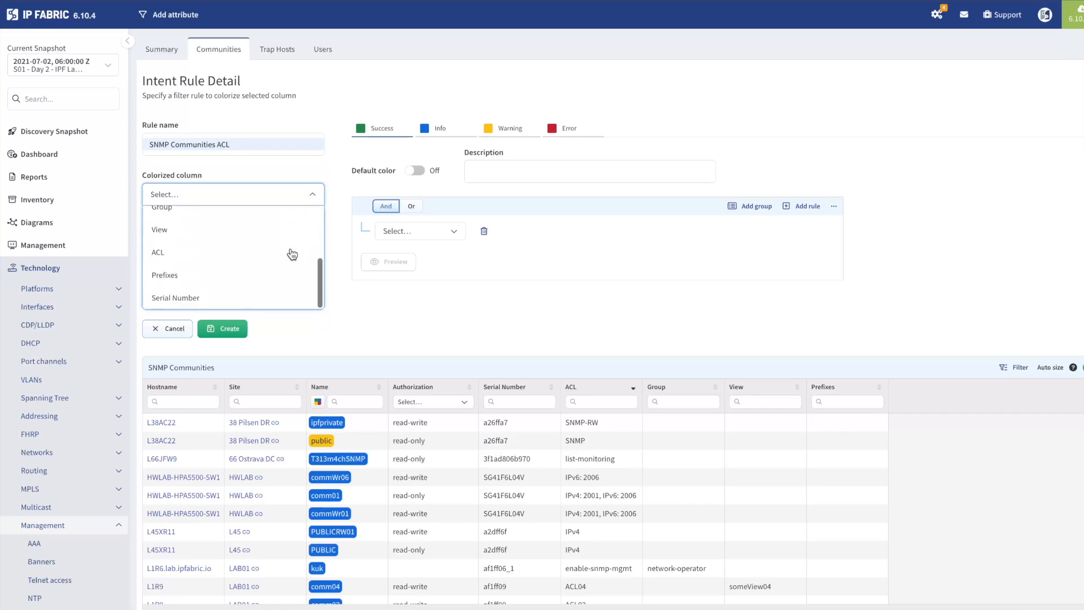
click(291, 253)
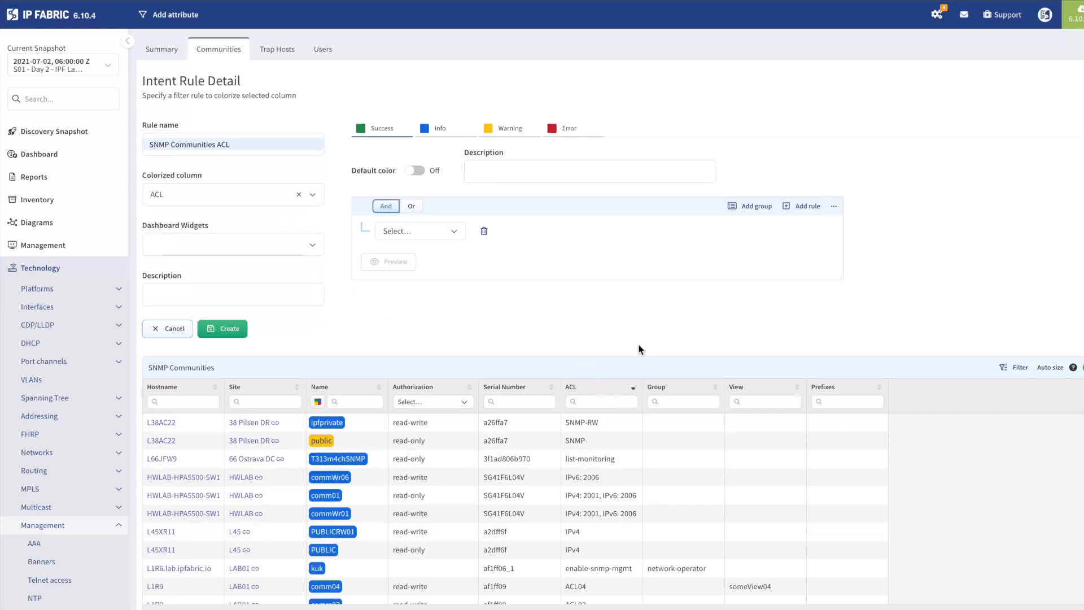
- Assign the intent rule to the Management Consistency dashboard widget
click(314, 243)
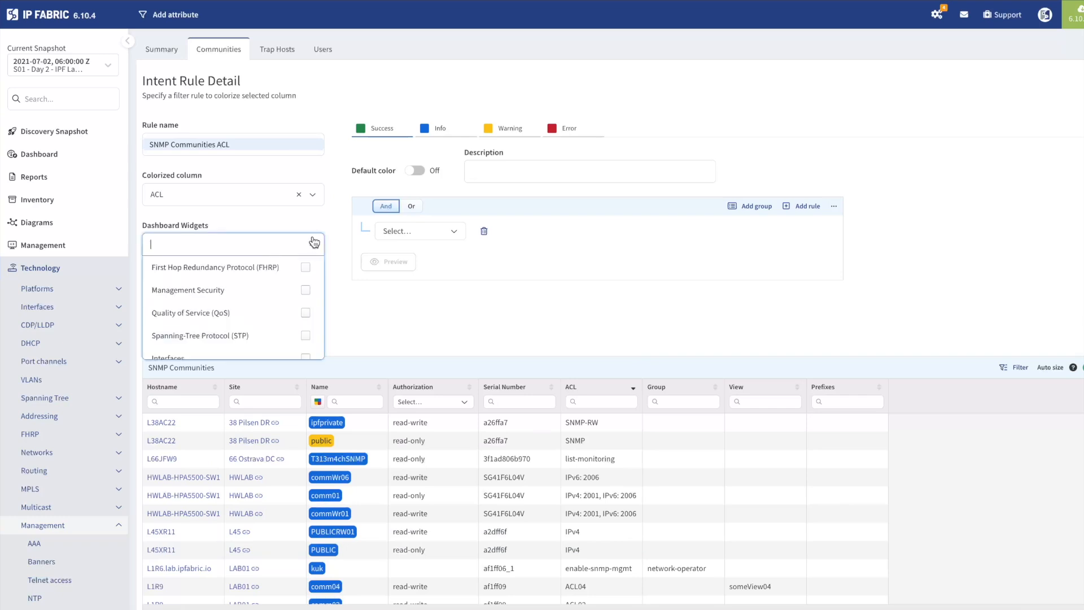
scroll(254, 293, down, 4)
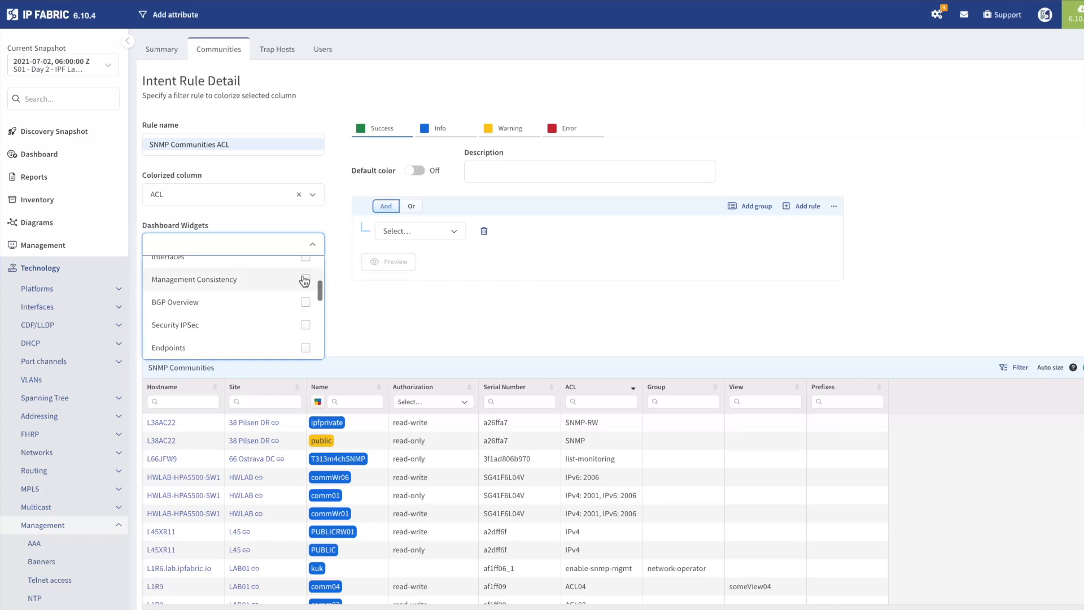
click(307, 284)
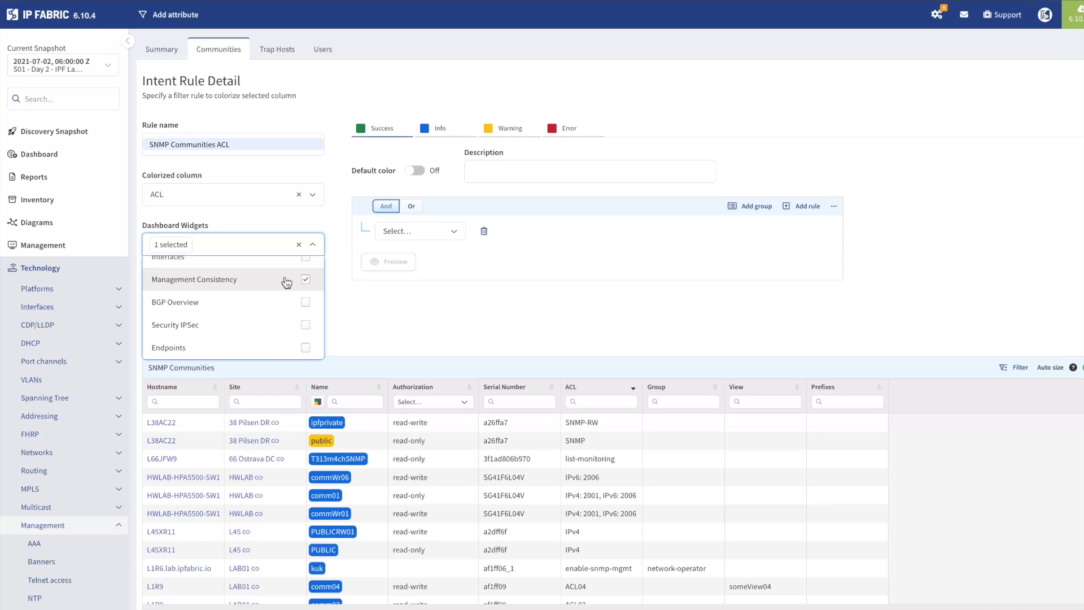
click(397, 311)
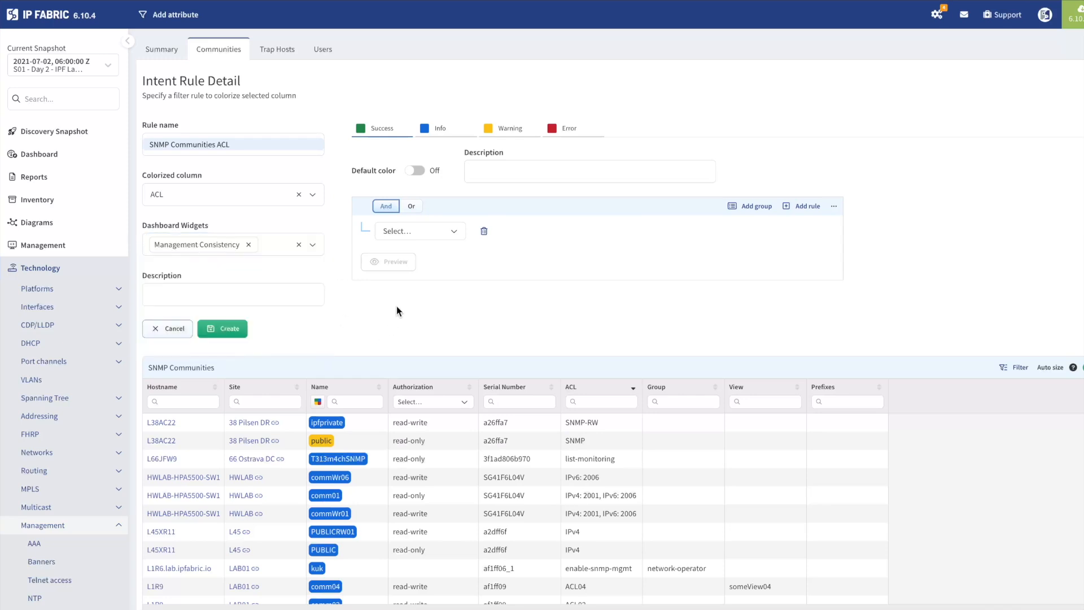
- Set the rule's general description to "Verifies if the Access-List is applied to the SNMP community"
click(274, 292)
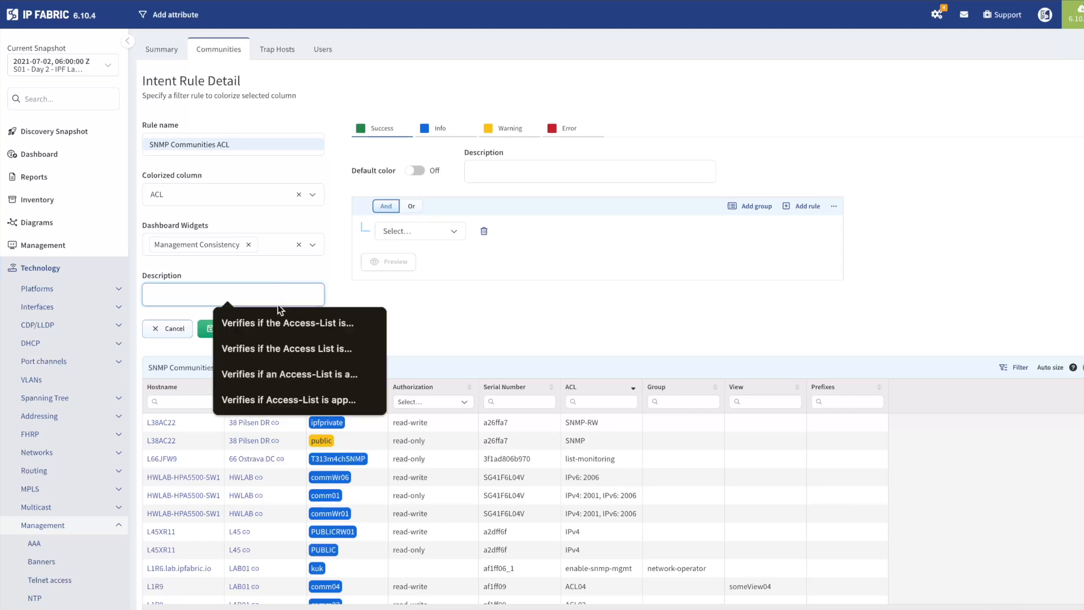
click(281, 322)
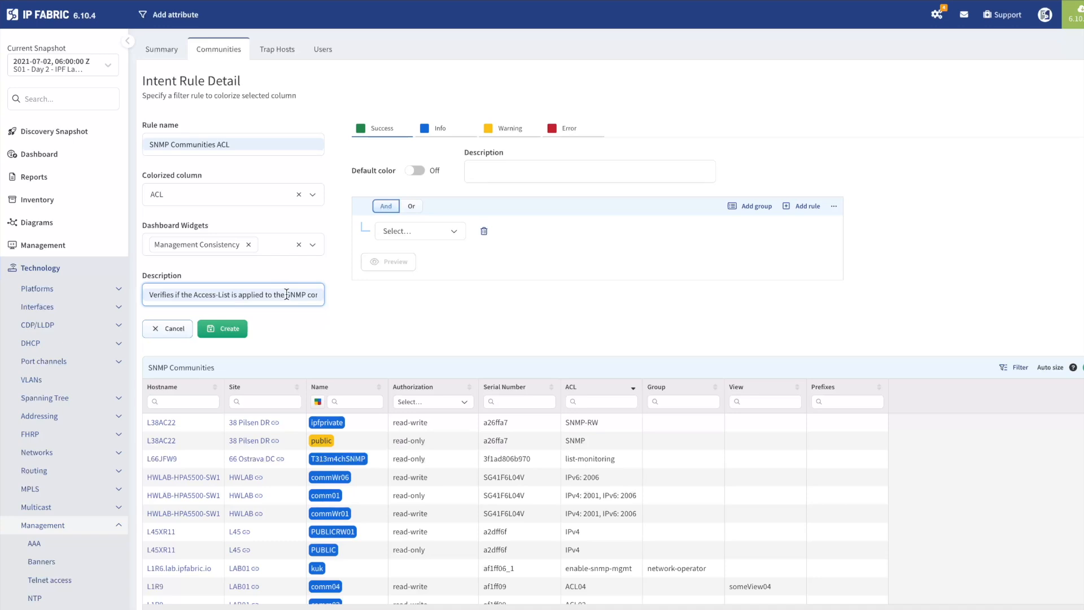
scroll(287, 294, right, 1)
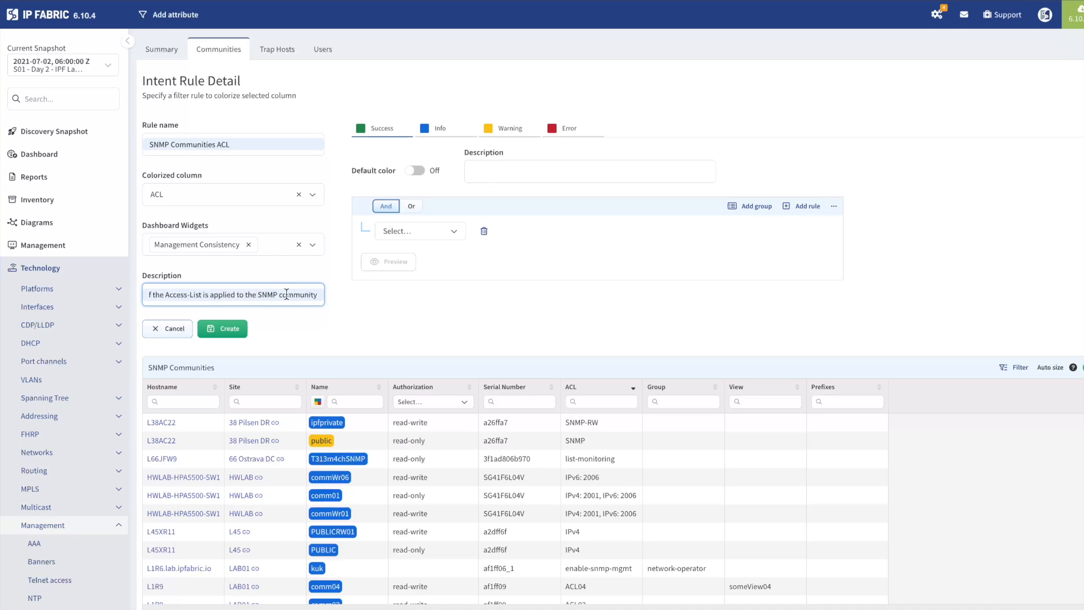
click(403, 323)
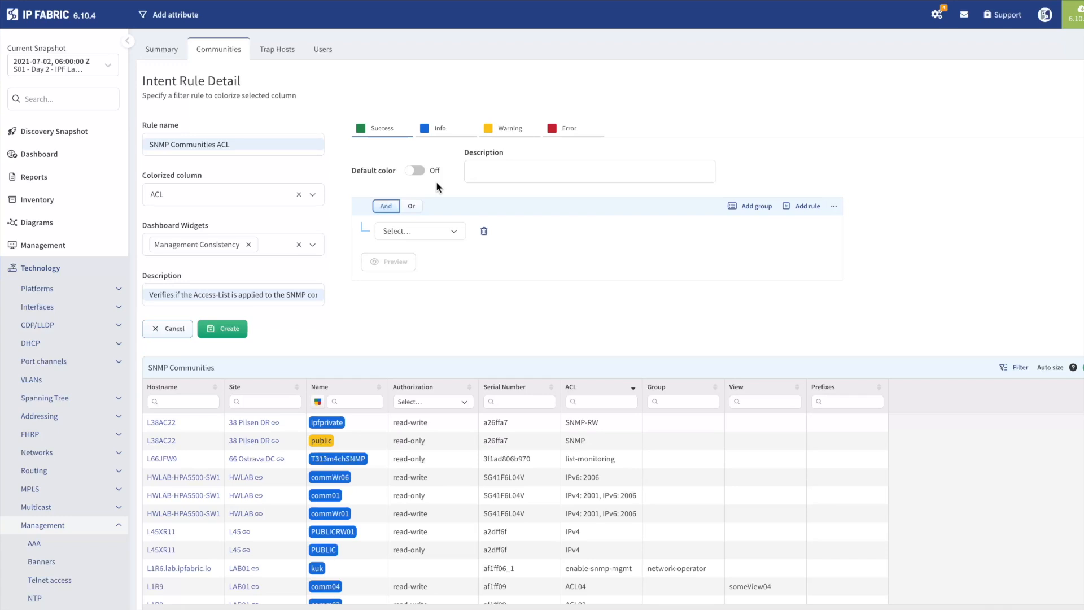
- Describe the Success color as "Communities with ACL applied"
click(490, 171)
click(525, 176)
click(596, 204)
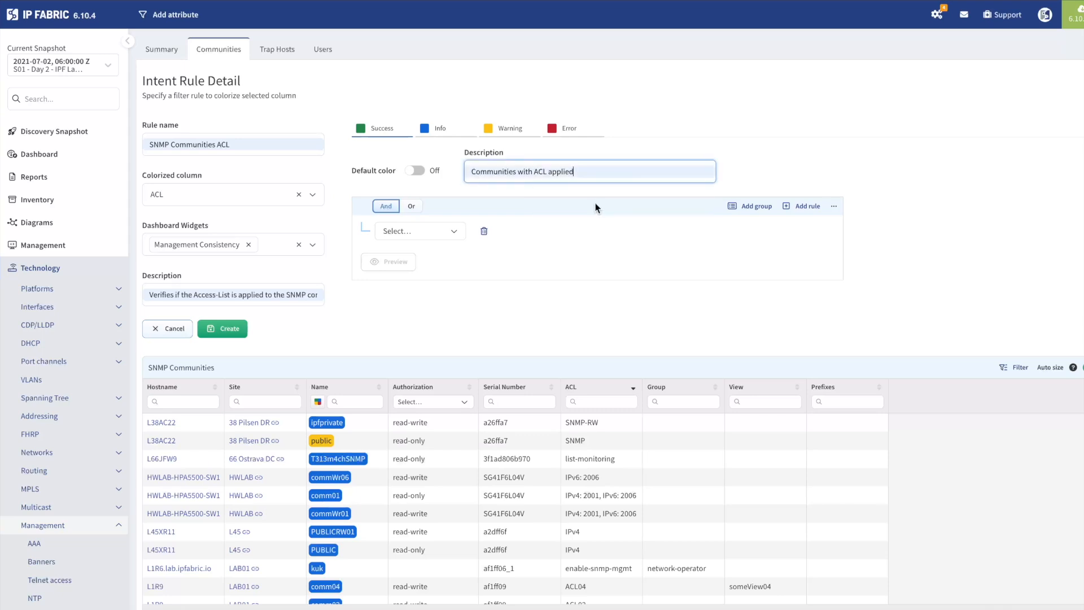
- Set the Success condition to match rows where ACL is not empty
click(456, 230)
scroll(444, 288, down, 2)
click(420, 300)
click(559, 235)
scroll(550, 302, down, 3)
scroll(550, 302, down, 2)
click(545, 293)
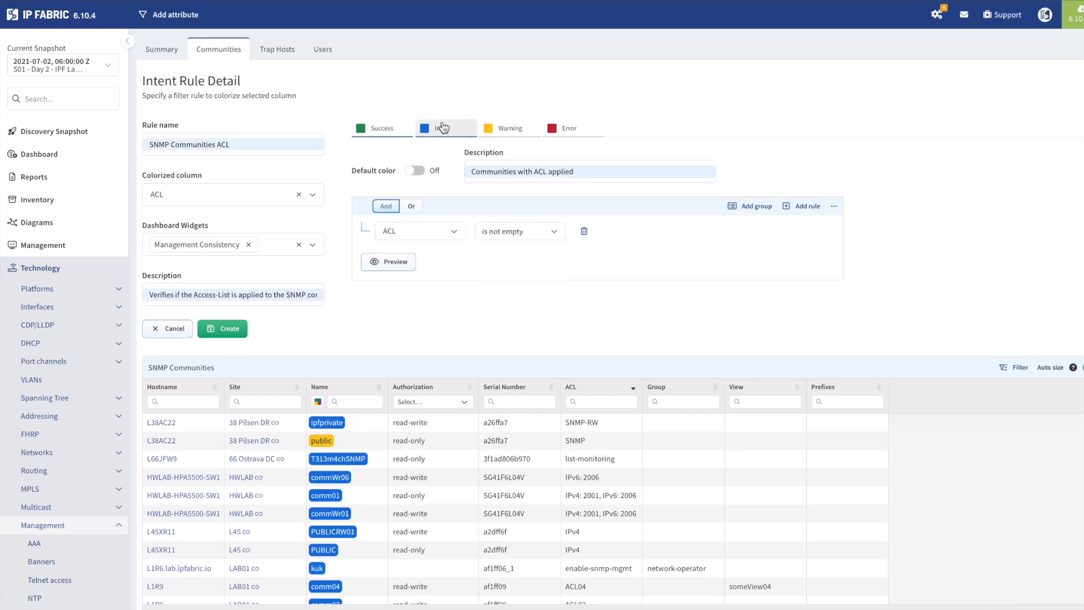
- Describe the Info color as "SNMP Communities without any ACL applied."
click(459, 131)
click(497, 171)
click(565, 197)
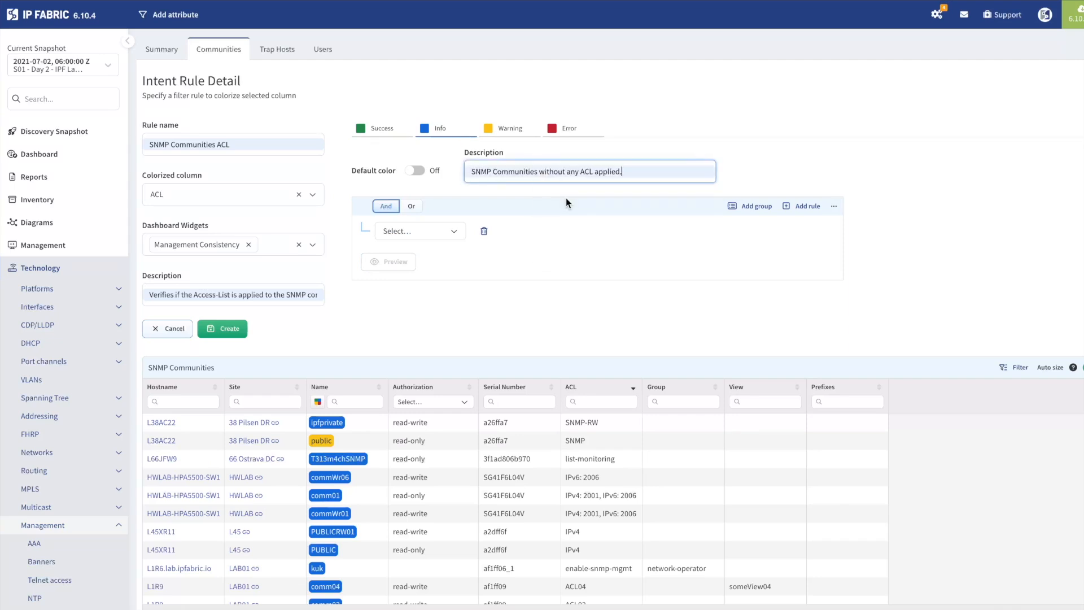
- Set the Info condition to match rows where ACL is empty
click(421, 231)
scroll(440, 303, down, 2)
click(438, 295)
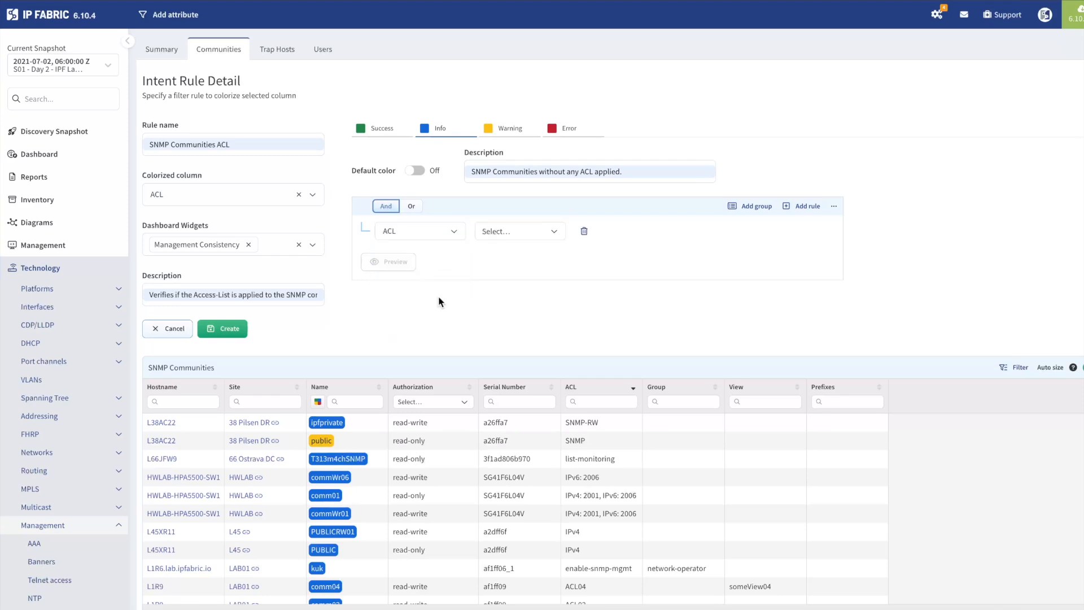
click(555, 235)
scroll(553, 298, down, 4)
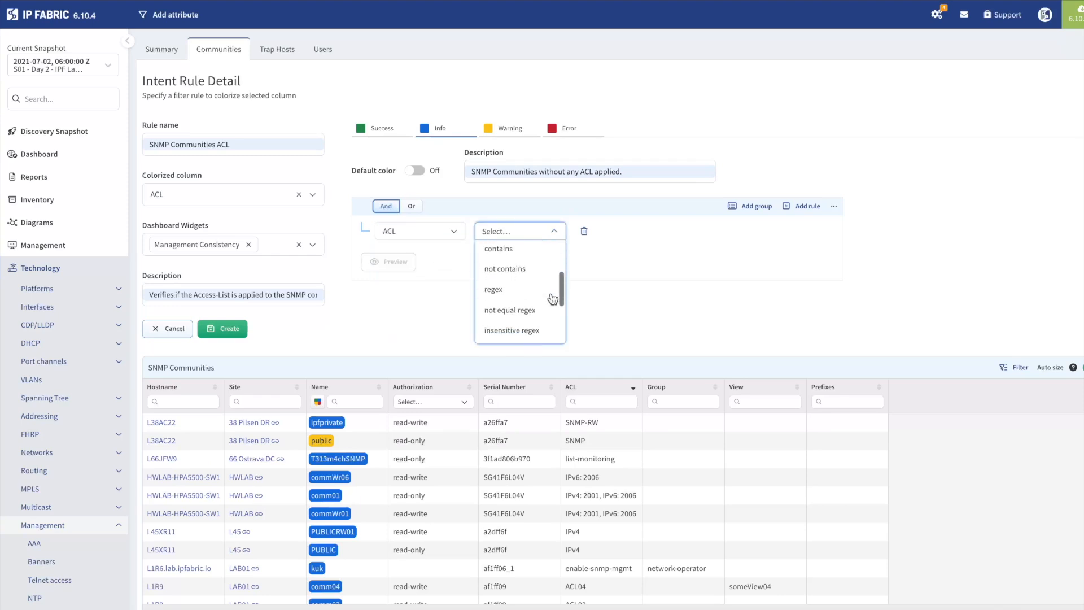
scroll(552, 299, down, 1)
click(539, 305)
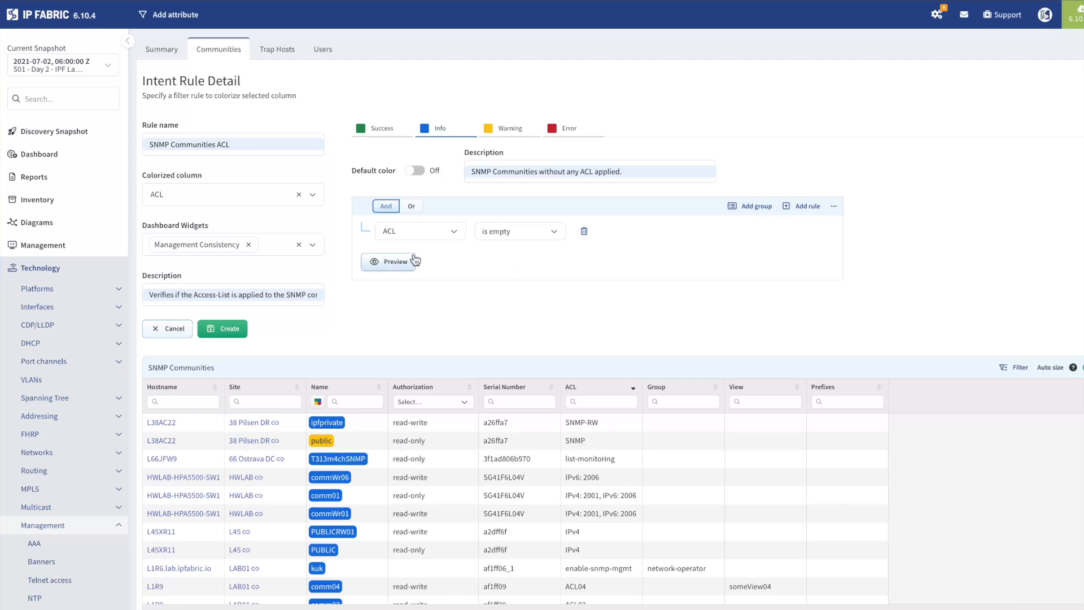
- Create the SNMP Communities ACL rule with the configured Success and Info conditions
click(450, 231)
click(452, 231)
click(229, 332)
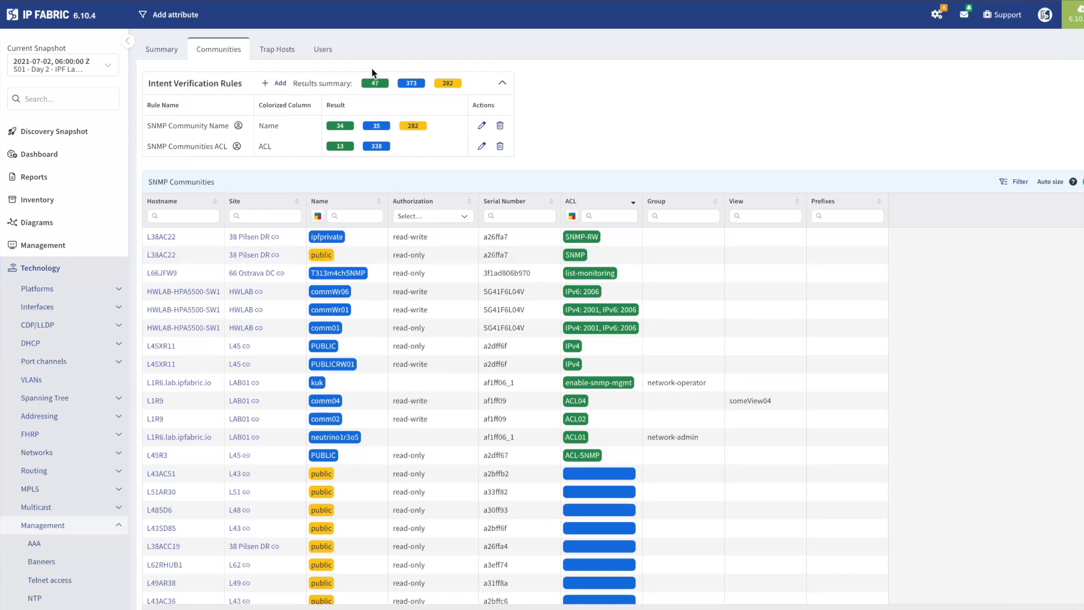
- Open the dashboard and examine the SNMP Communities ACL report's status under Management Consistency
click(87, 163)
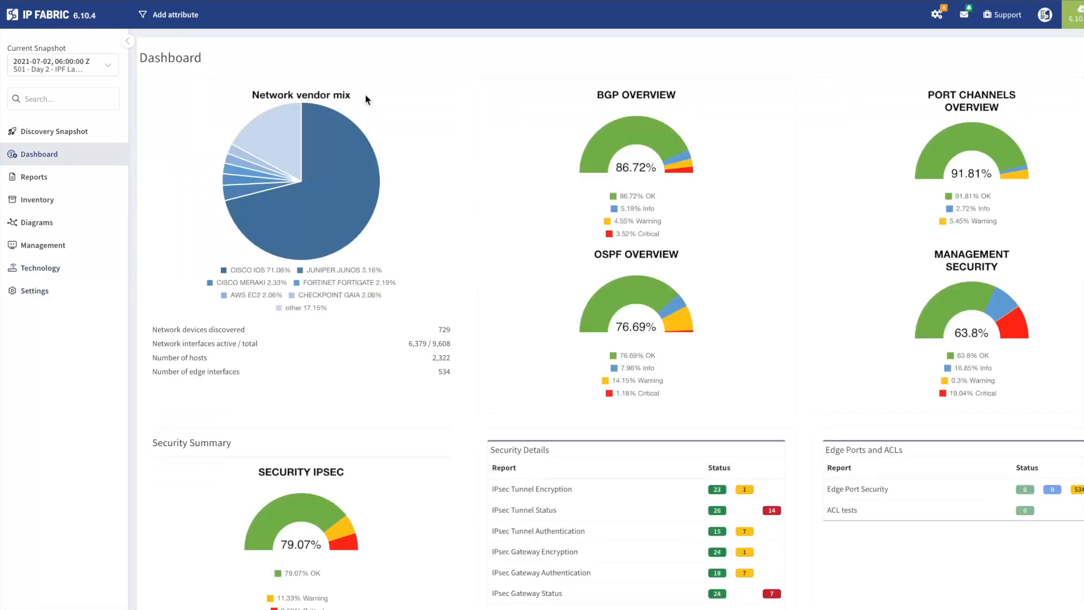
scroll(870, 239, down, 3)
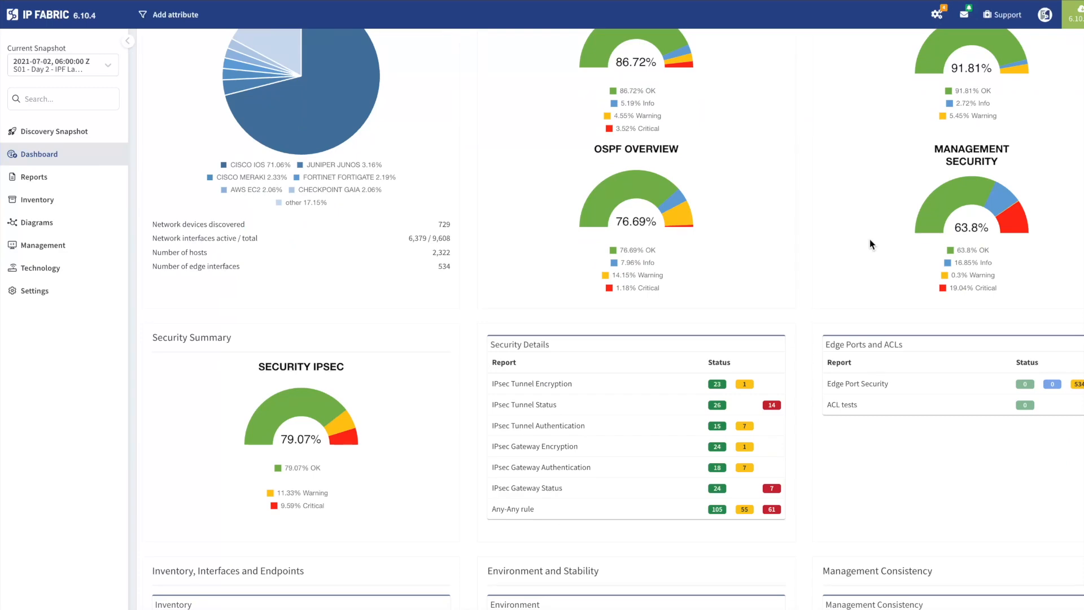
scroll(869, 239, down, 8)
scroll(870, 239, down, 3)
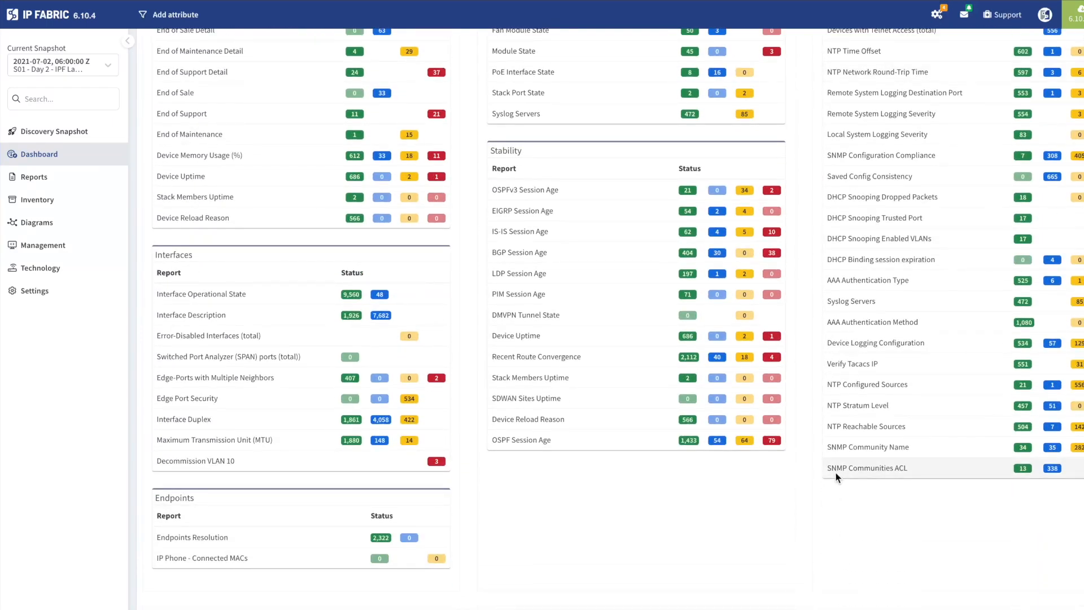
drag(827, 468, 922, 474)
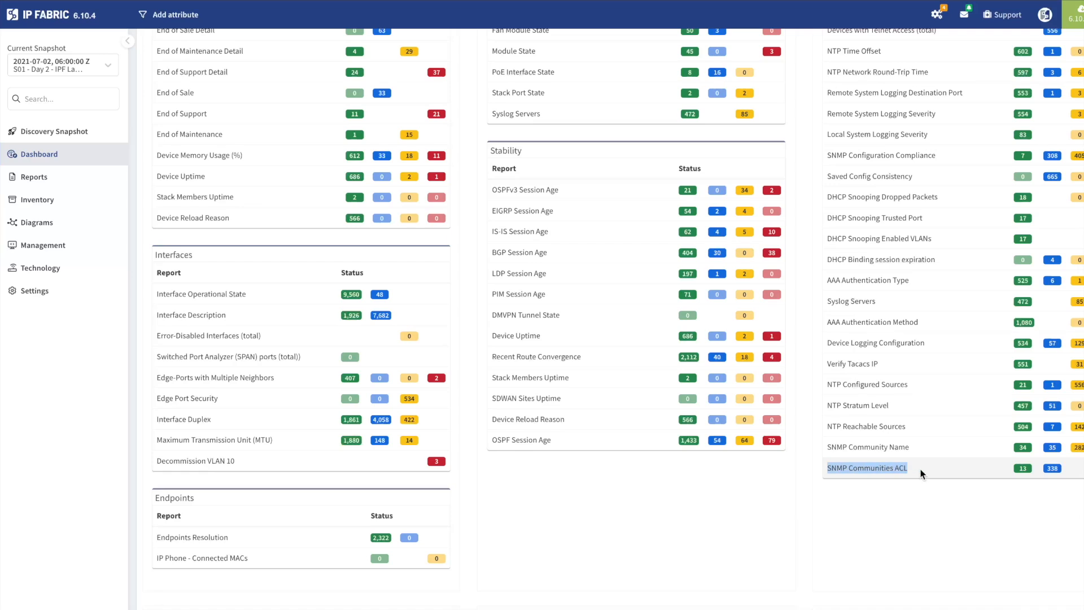
click(1049, 514)
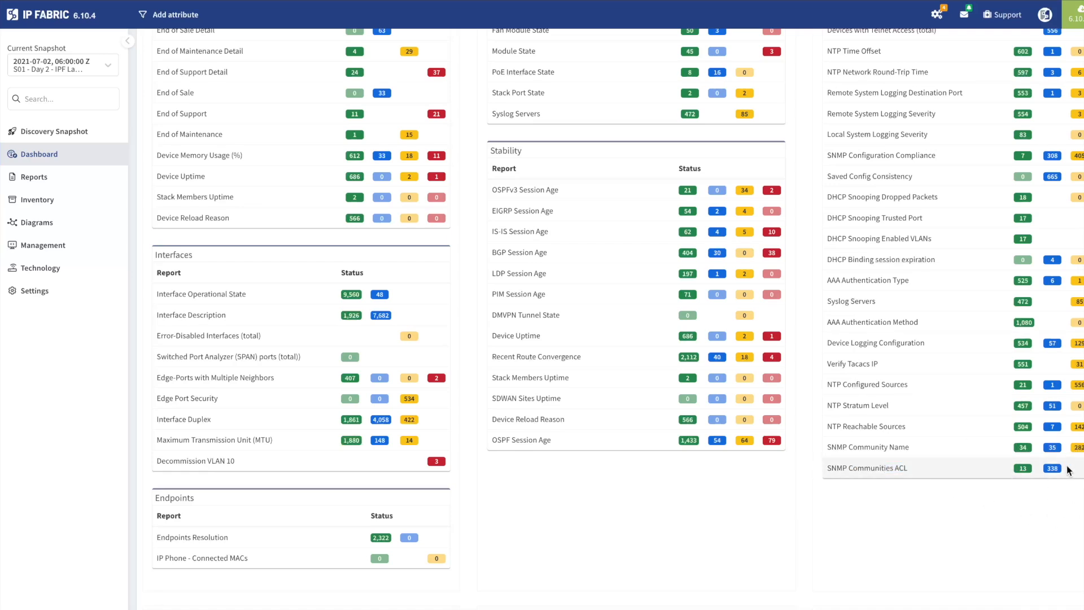
click(1023, 471)
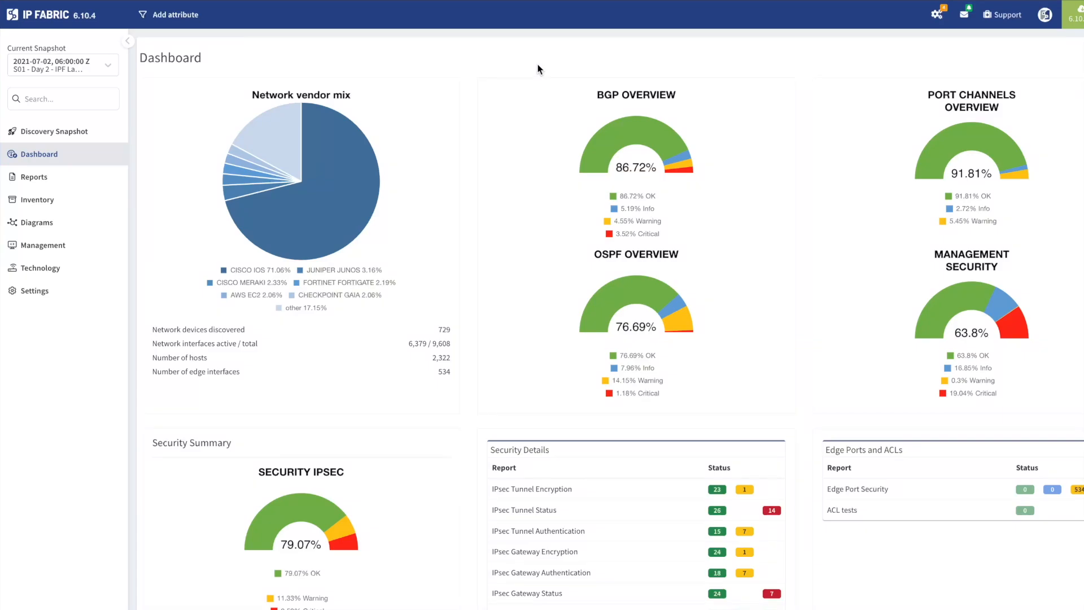
scroll(538, 65, down, 9)
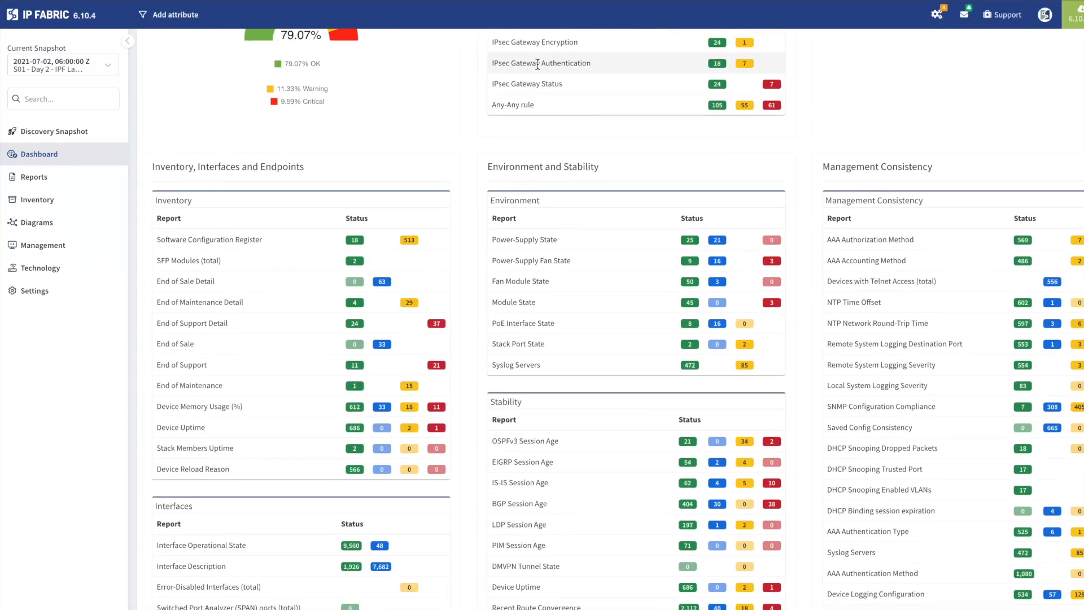
scroll(538, 64, up, 9)
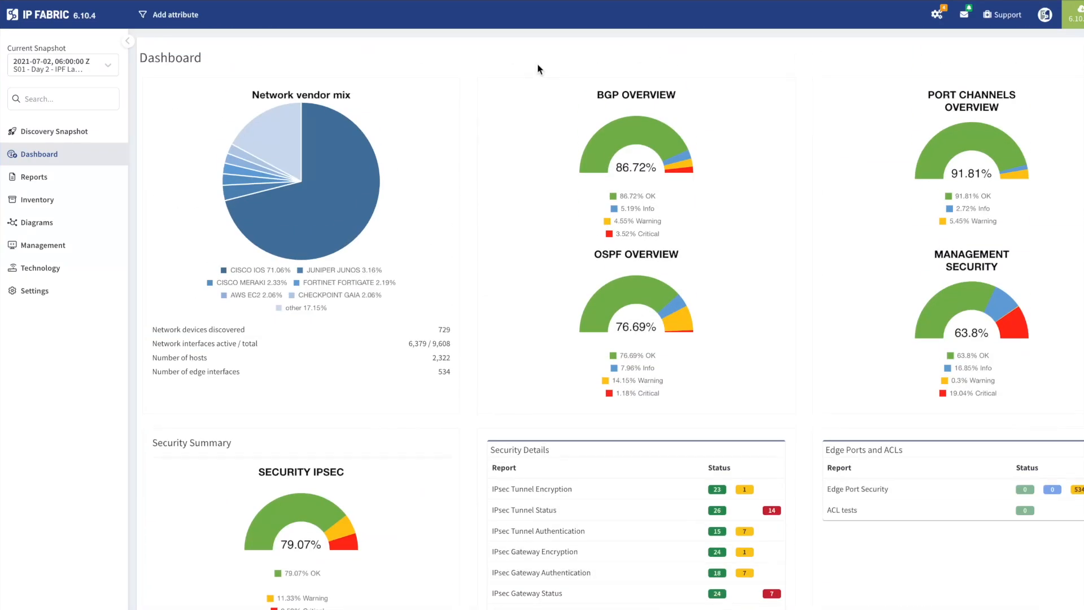